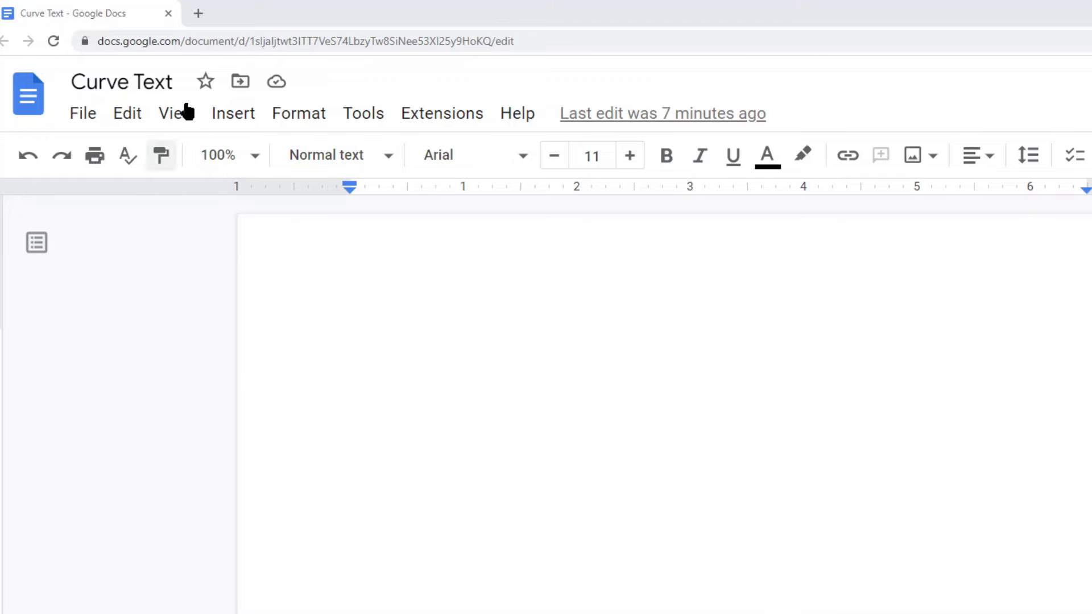
Start a new blank drawing from the Insert menu on the empty first line.
{"action": "key", "text": "ctrl+a"}
{"action": "left_click", "coordinate": [351, 231]}
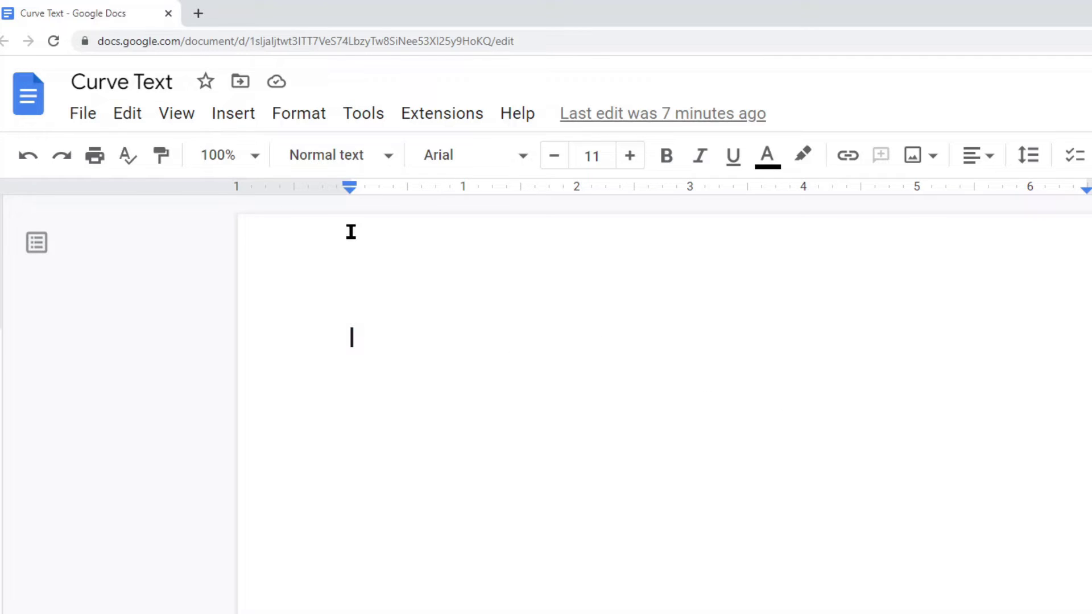
{"action": "left_click", "coordinate": [236, 120]}
{"action": "mouse_move", "coordinate": [307, 236]}
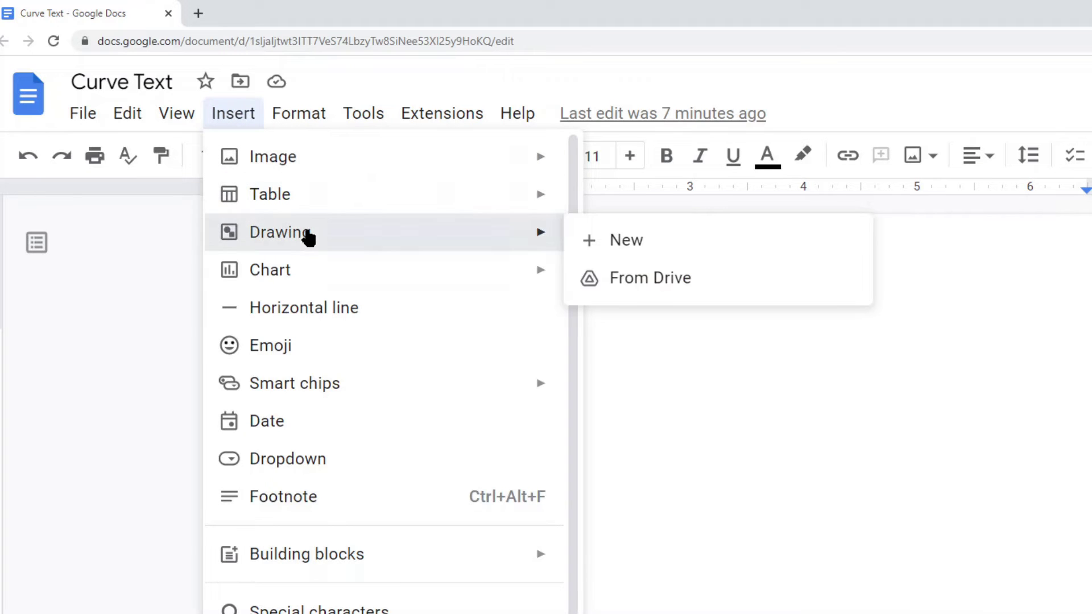
{"action": "left_click", "coordinate": [717, 229]}
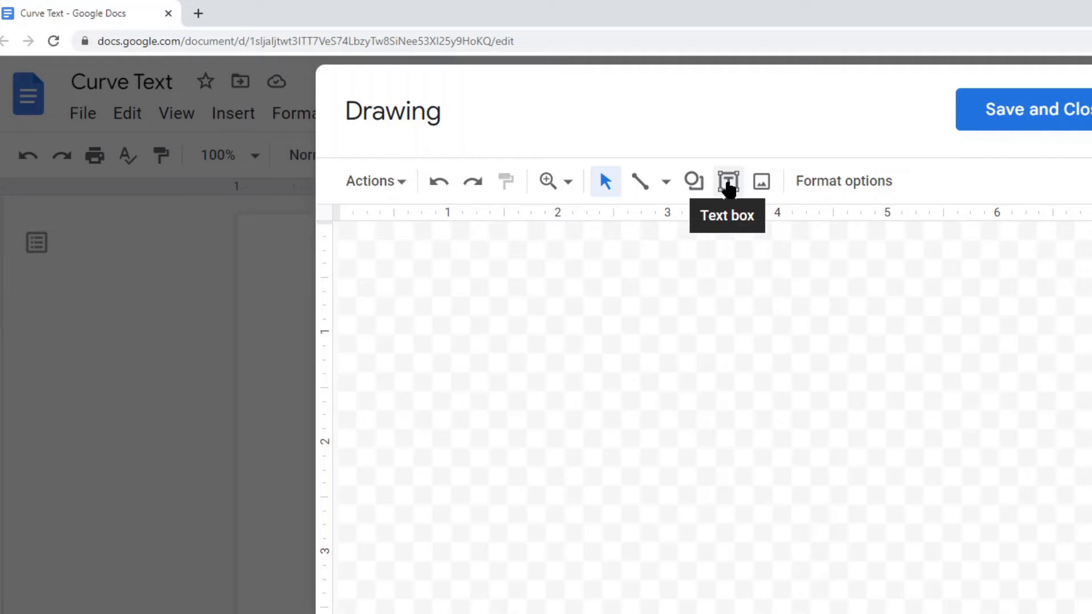
Draw a text box on the drawing canvas reading 'This is'.
{"action": "left_click", "coordinate": [728, 185]}
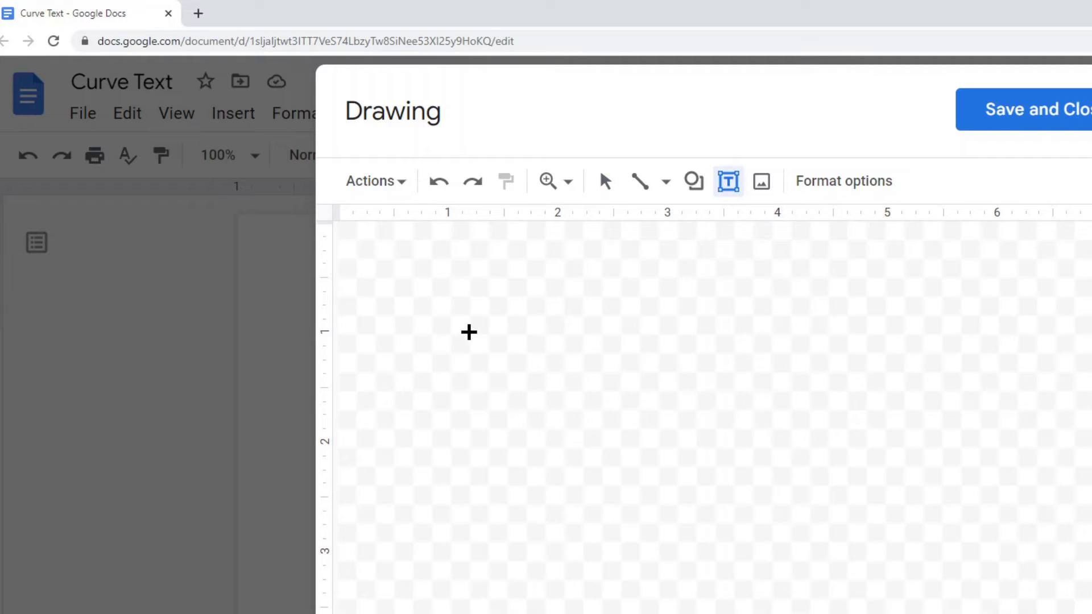
{"action": "left_click_drag", "start_coordinate": [462, 321], "coordinate": [594, 370]}
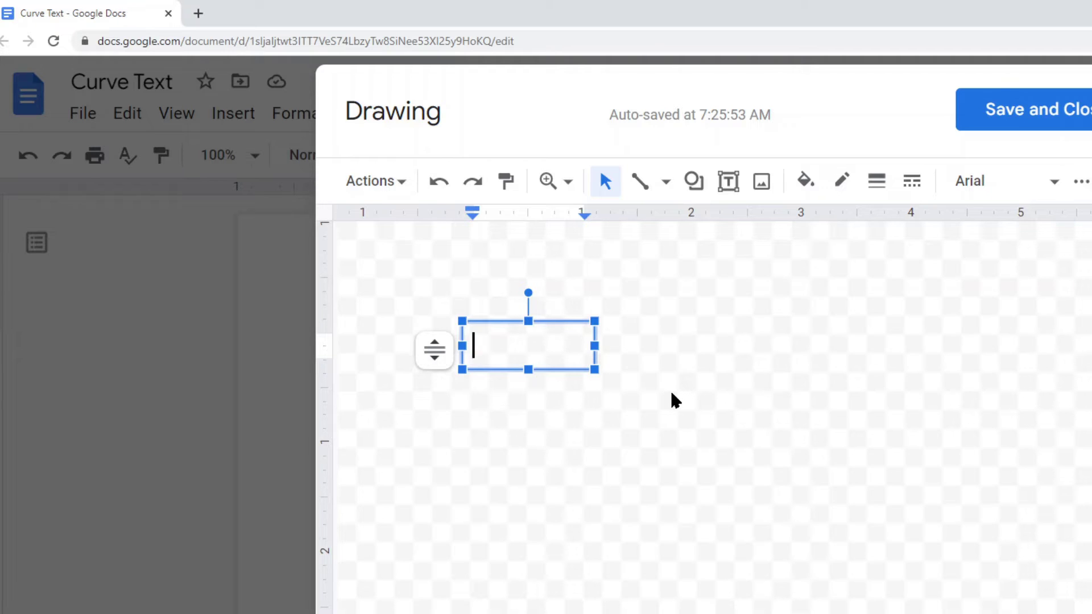
{"action": "type", "text": "This is"}
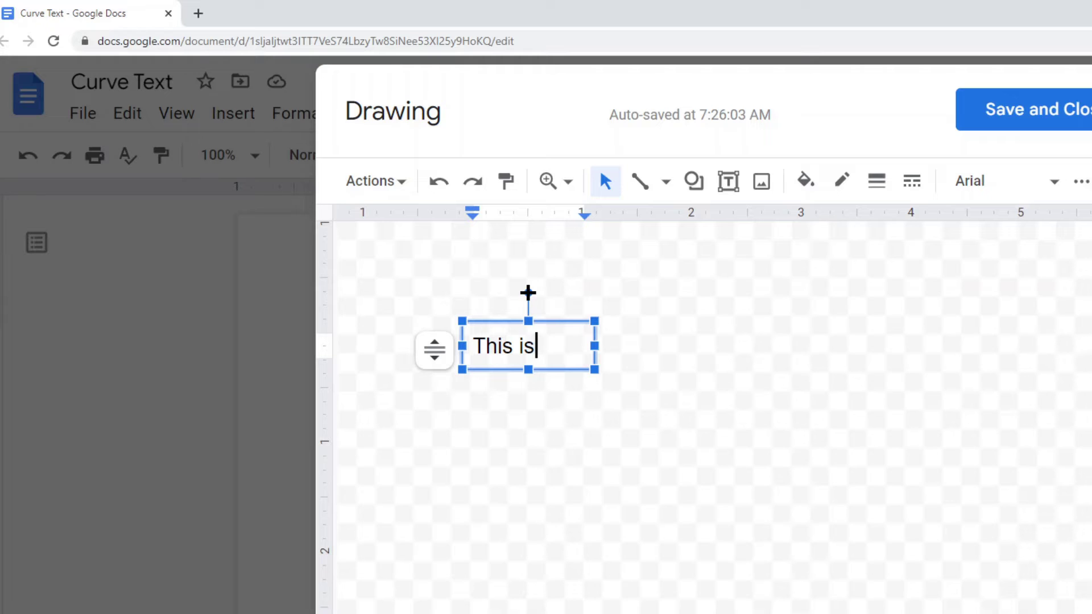
Tilt the 'This is' box and add a second text box reading 'curved text'.
{"action": "left_click_drag", "start_coordinate": [531, 293], "coordinate": [519, 319]}
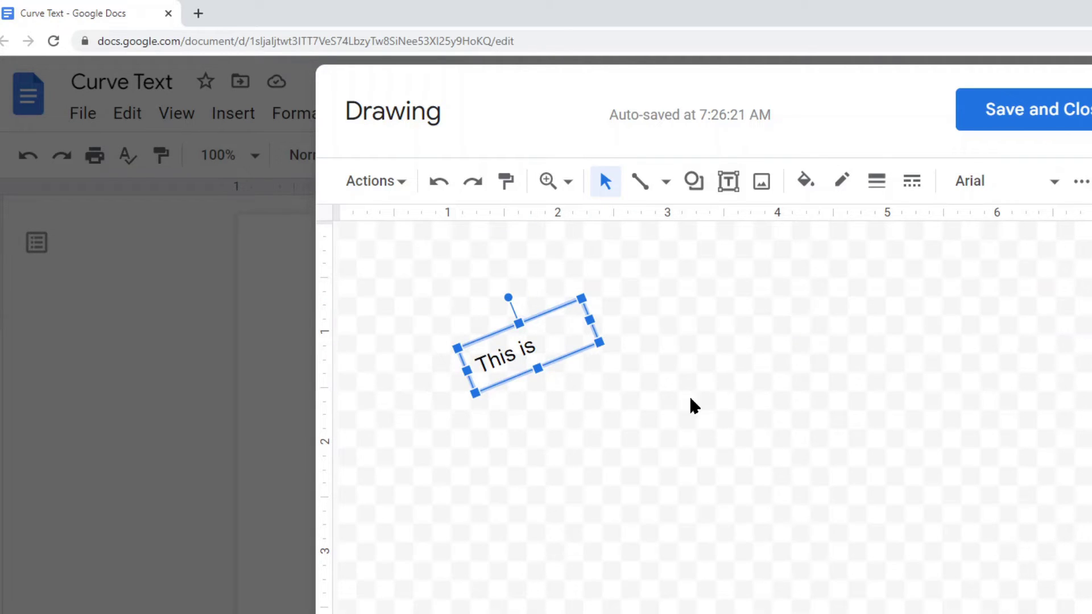
{"action": "left_click", "coordinate": [573, 370]}
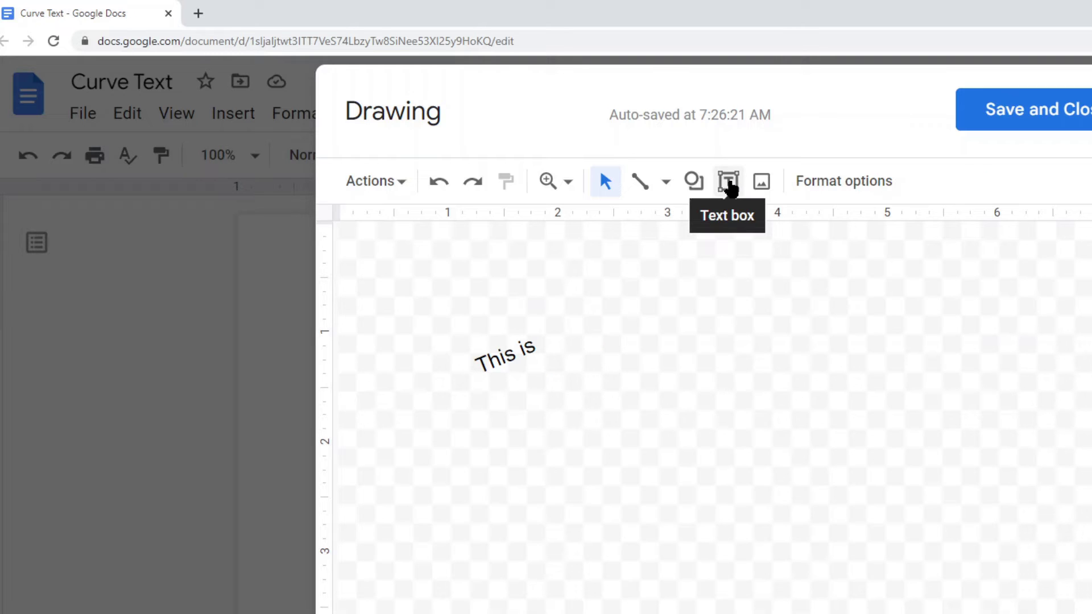
{"action": "left_click", "coordinate": [728, 182]}
{"action": "left_click_drag", "start_coordinate": [552, 336], "coordinate": [708, 371]}
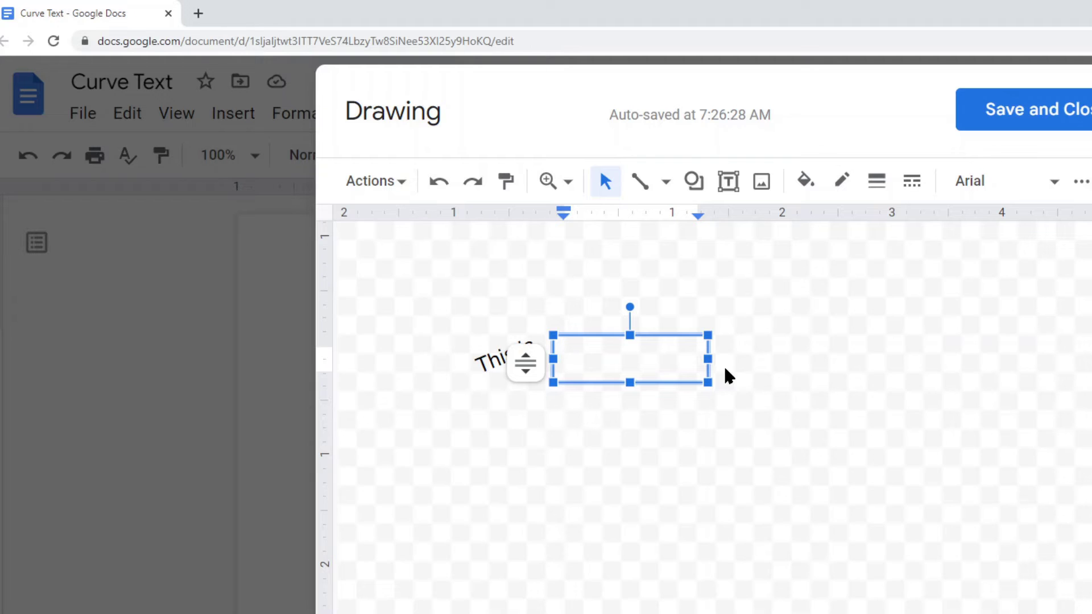
{"action": "type", "text": "curved text"}
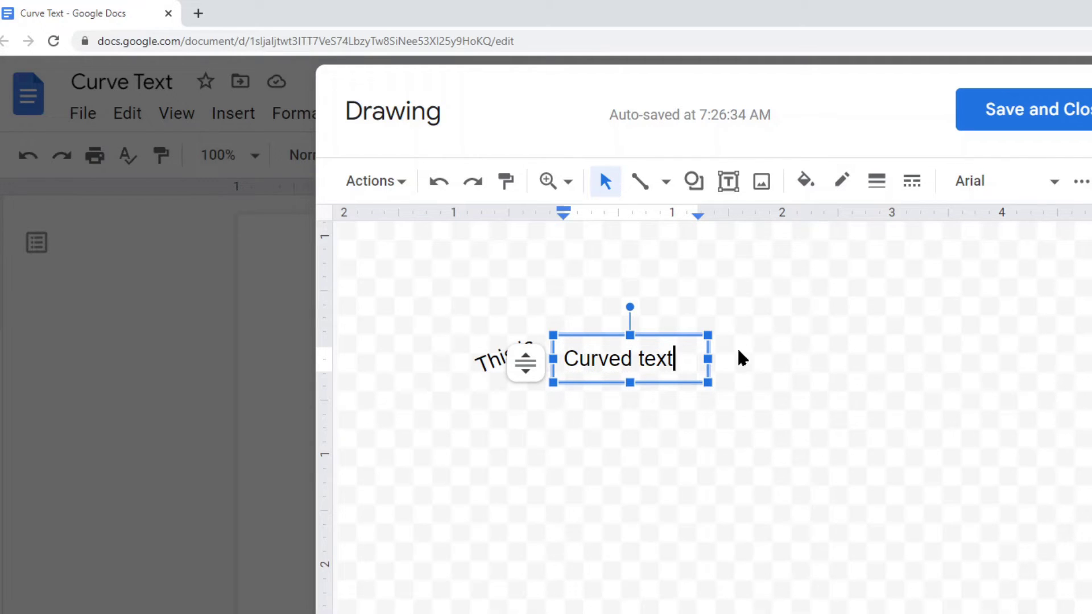
{"action": "left_click_drag", "start_coordinate": [575, 358], "coordinate": [564, 359]}
{"action": "type", "text": "c"}
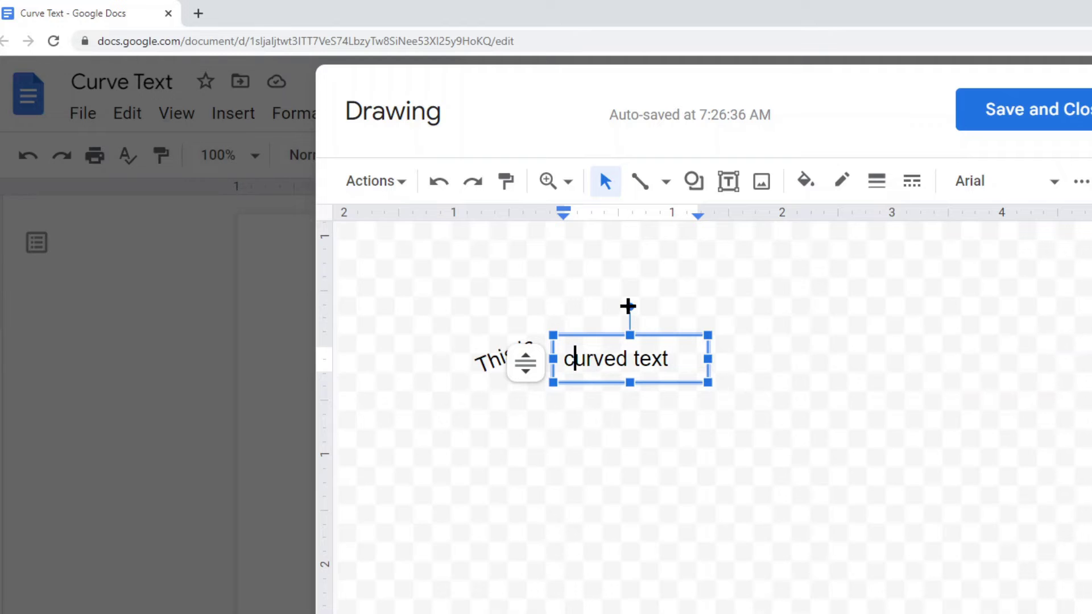
Tilt the 'curved text' box downward beside 'This is', then save the drawing into the document.
{"action": "left_click", "coordinate": [630, 307]}
{"action": "left_click_drag", "start_coordinate": [630, 307], "coordinate": [646, 310]}
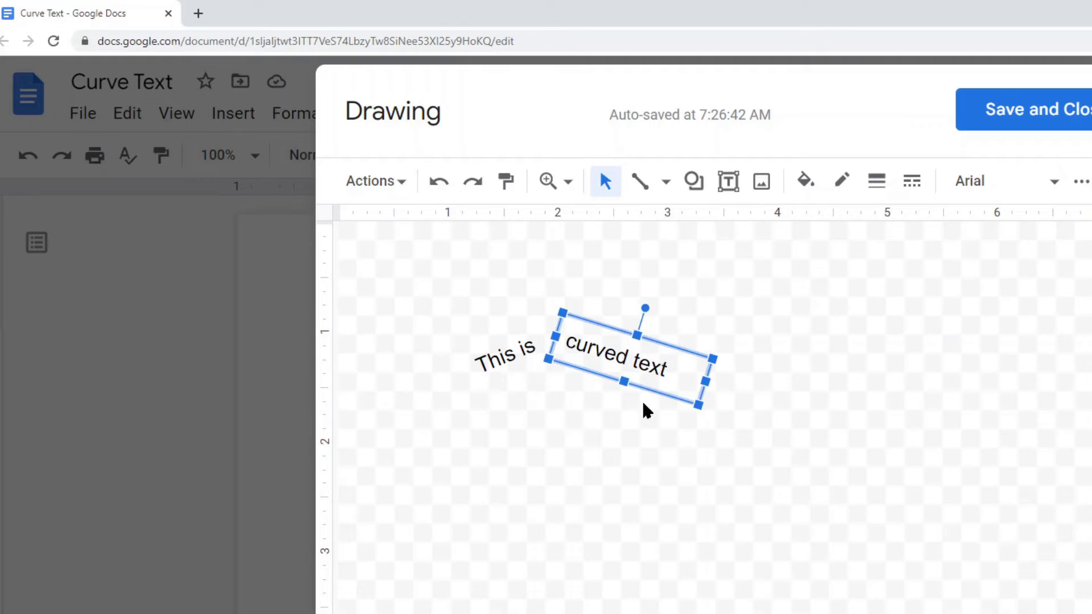
{"action": "left_click_drag", "start_coordinate": [592, 375], "coordinate": [568, 375]}
{"action": "left_click", "coordinate": [584, 407]}
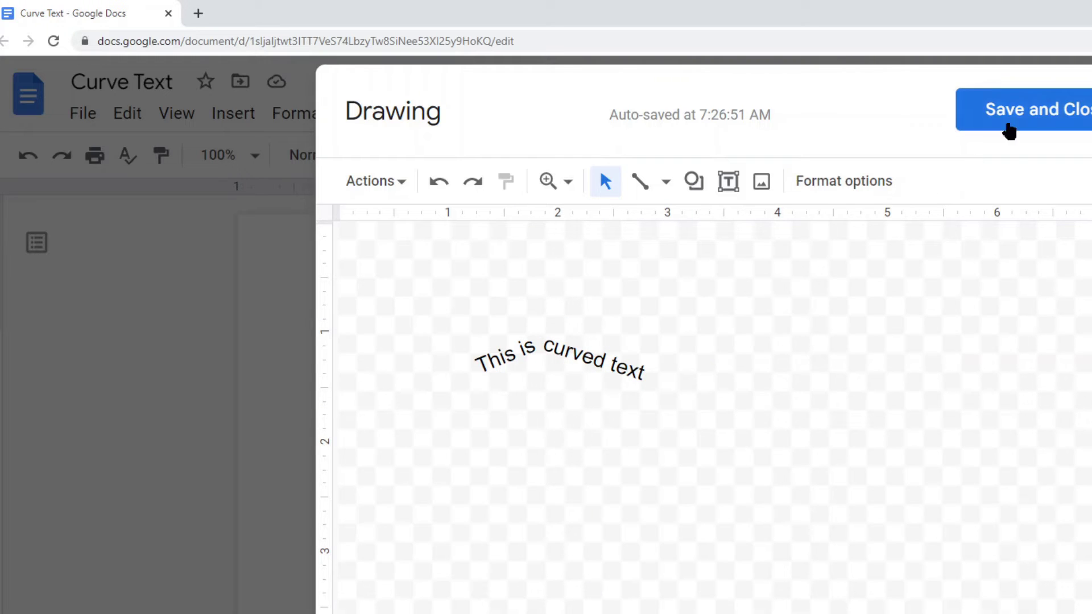
{"action": "left_click", "coordinate": [1054, 114]}
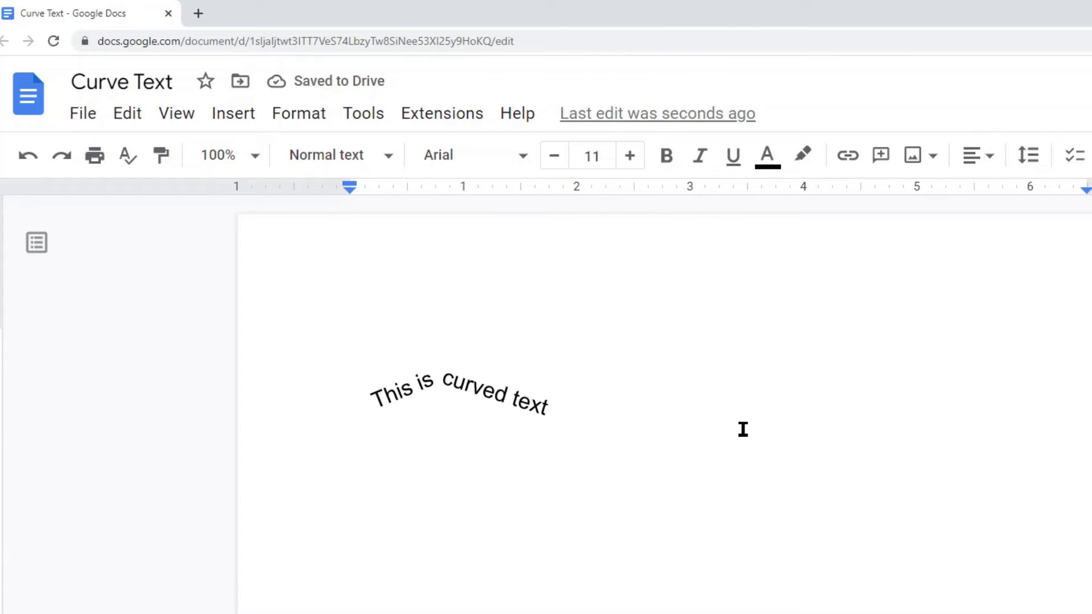
{"action": "key", "text": "Return"}
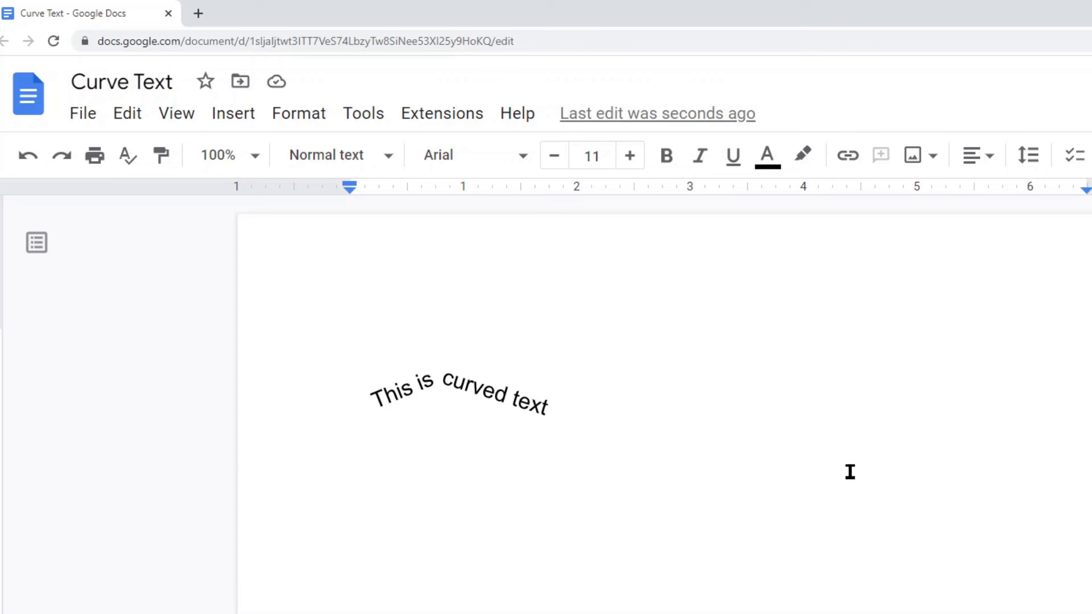
Upload the circular curved-text PNG from the Curved Text folder as an image.
{"action": "left_click", "coordinate": [228, 113]}
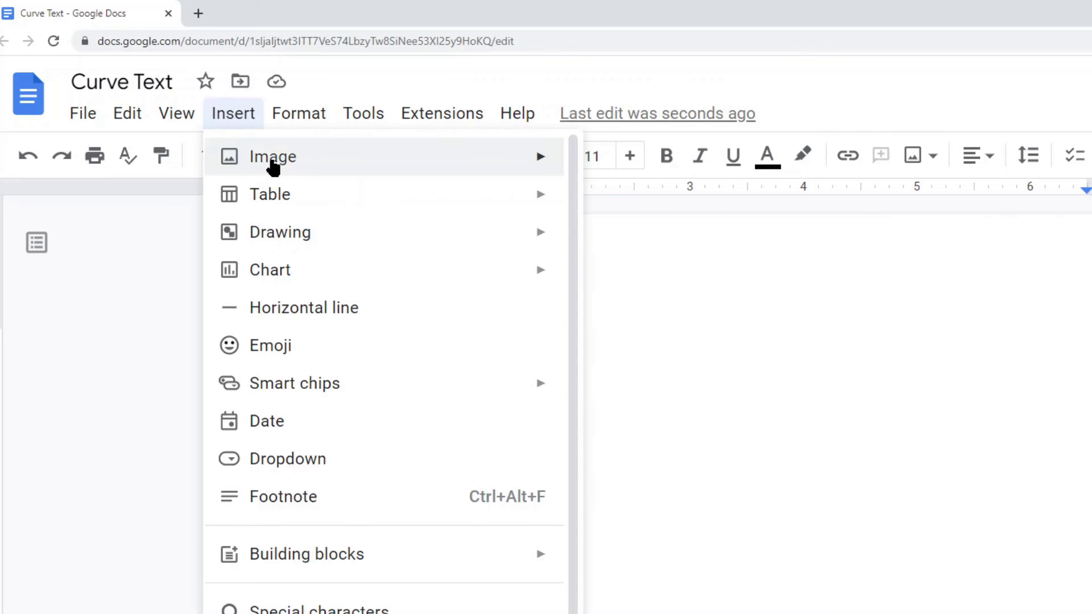
{"action": "mouse_move", "coordinate": [272, 159]}
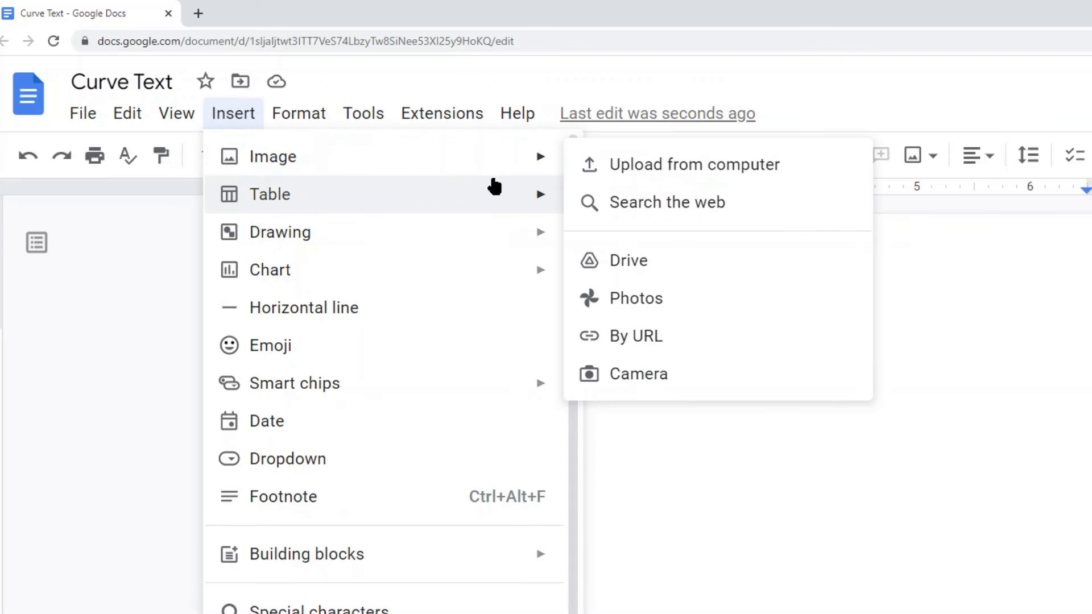
{"action": "left_click", "coordinate": [640, 170]}
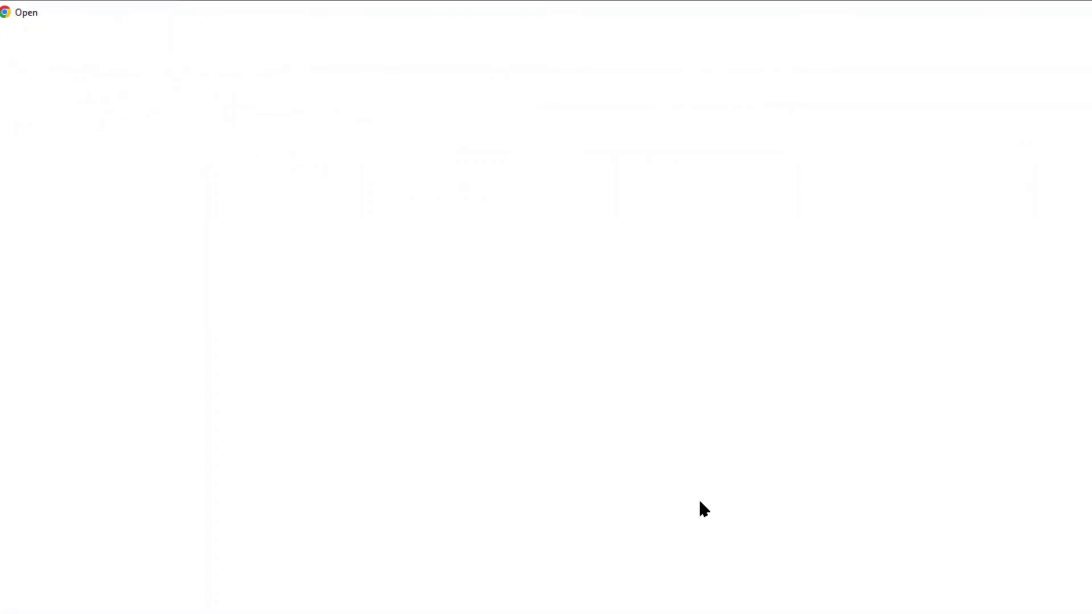
{"action": "double_click", "coordinate": [174, 135]}
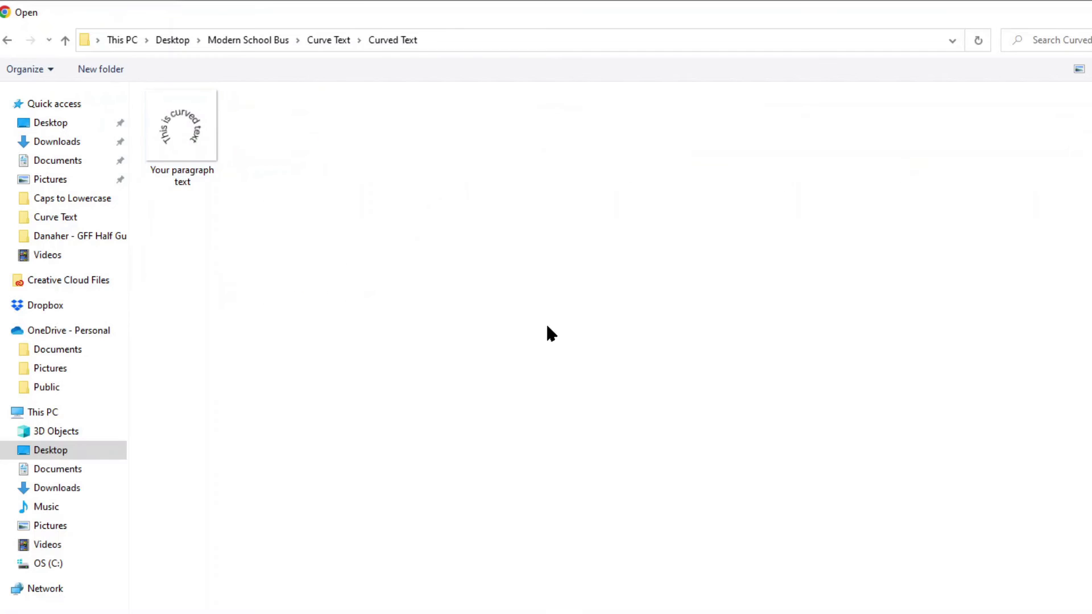
{"action": "double_click", "coordinate": [184, 146]}
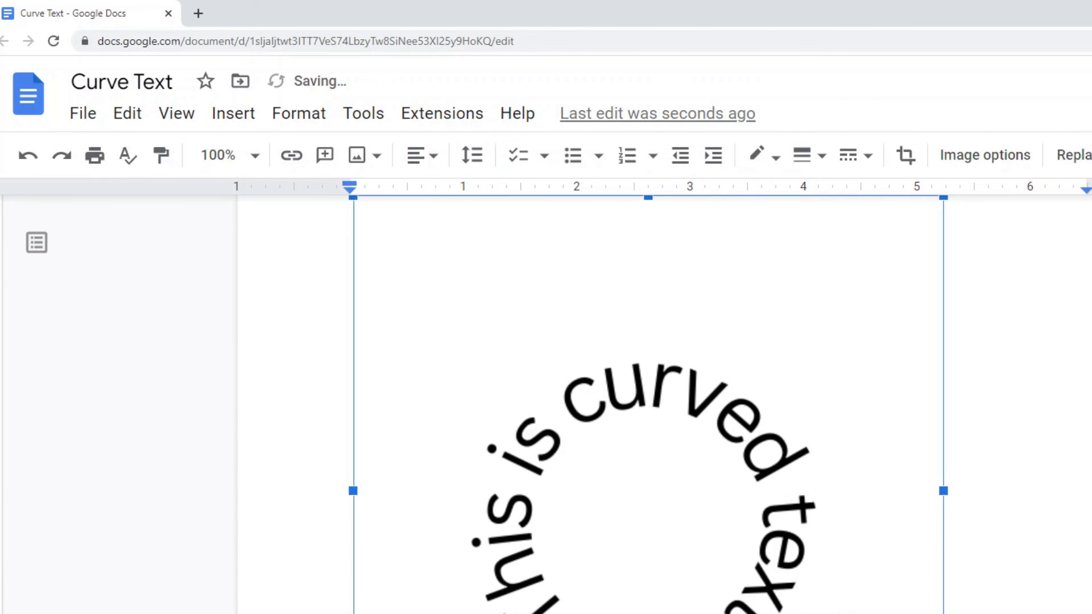
Shrink the circular curved-text image in three resizes, then select the arc drawing.
{"action": "left_click_drag", "start_coordinate": [942, 613], "coordinate": [677, 555]}
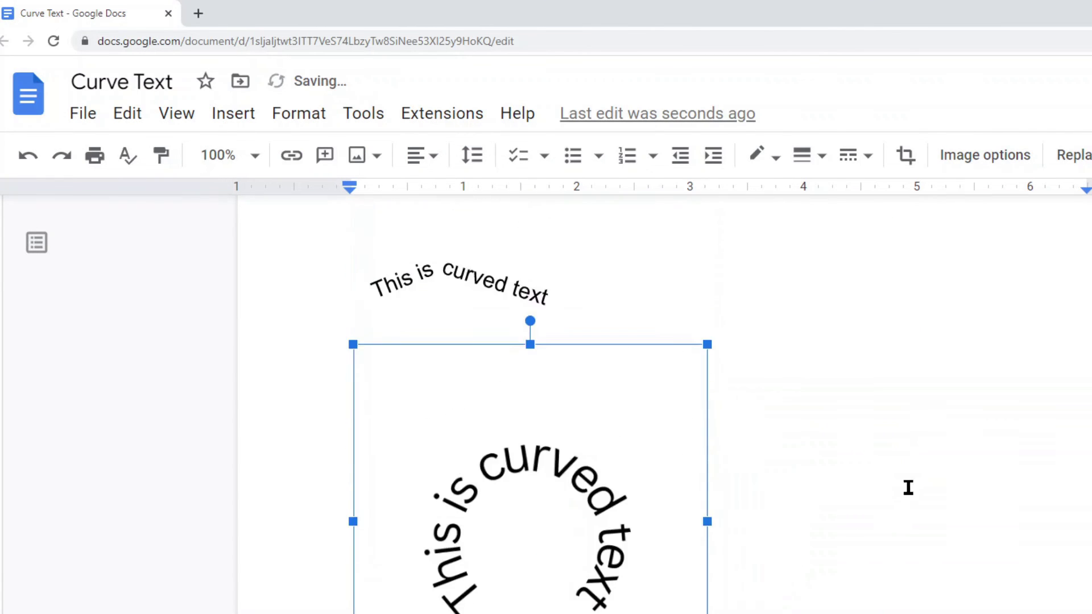
{"action": "scroll", "coordinate": [908, 487], "scroll_direction": "up", "scroll_amount": 2}
{"action": "left_click_drag", "start_coordinate": [706, 608], "coordinate": [665, 588]}
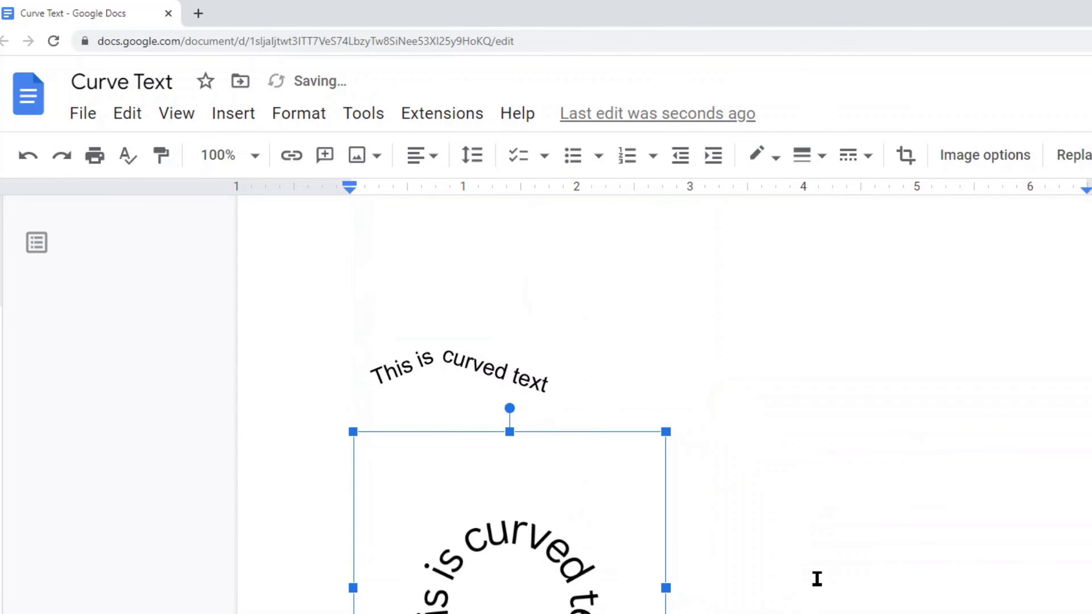
{"action": "left_click", "coordinate": [817, 578]}
{"action": "left_click", "coordinate": [554, 586]}
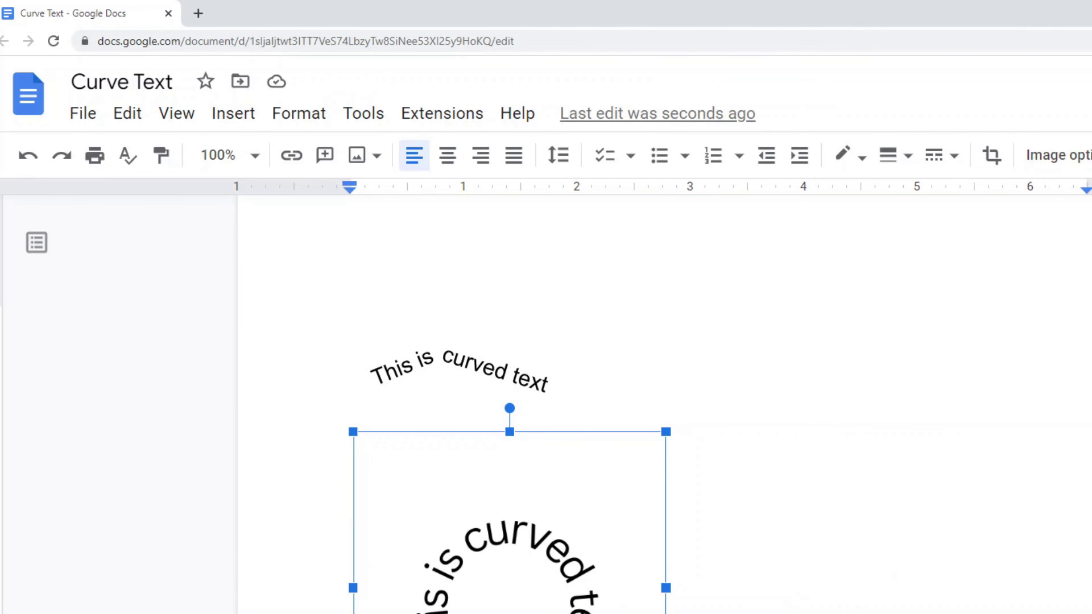
{"action": "left_click_drag", "start_coordinate": [666, 611], "coordinate": [639, 611]}
{"action": "left_click", "coordinate": [960, 490]}
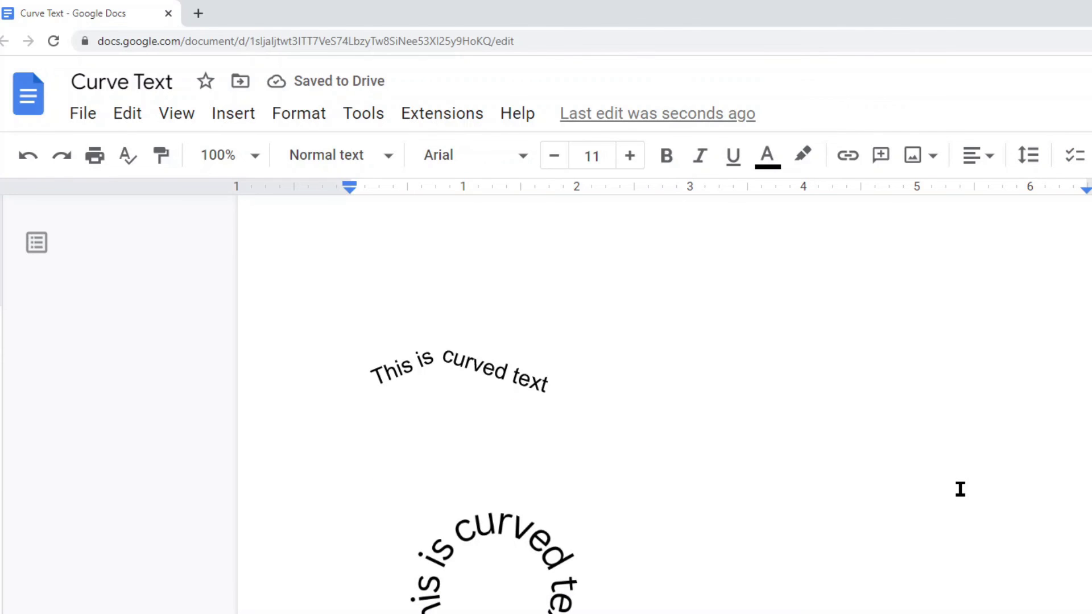
{"action": "left_click", "coordinate": [378, 364]}
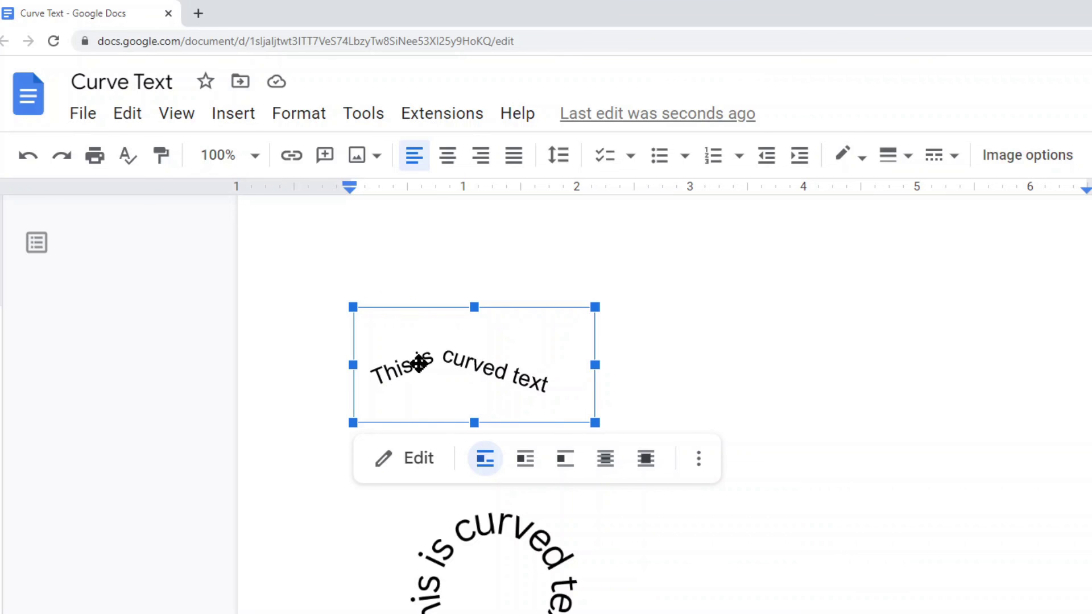
{"action": "double_click", "coordinate": [402, 366]}
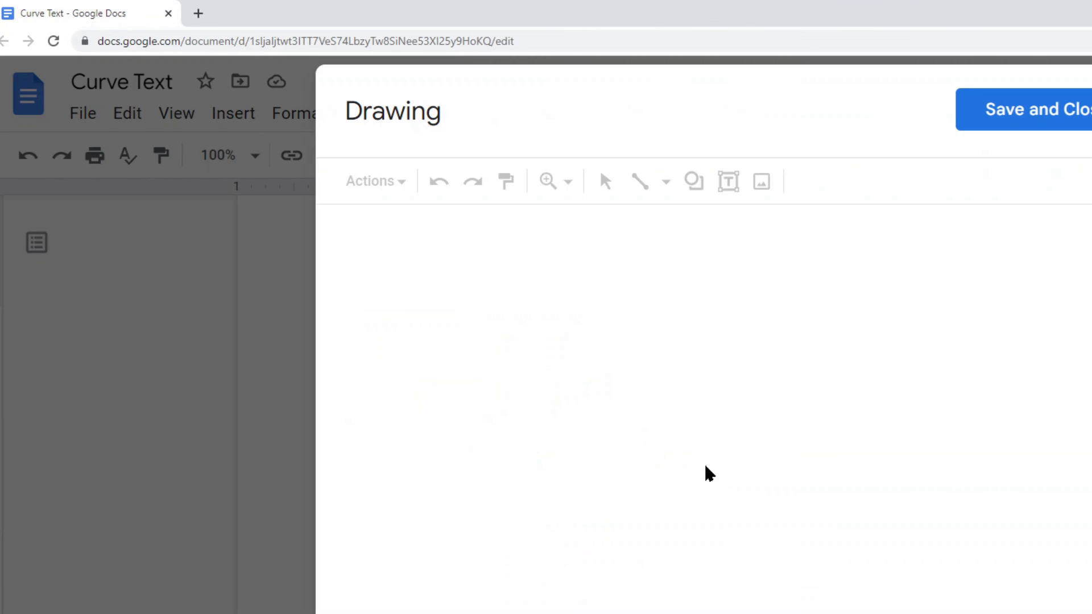
{"action": "left_click", "coordinate": [1015, 124]}
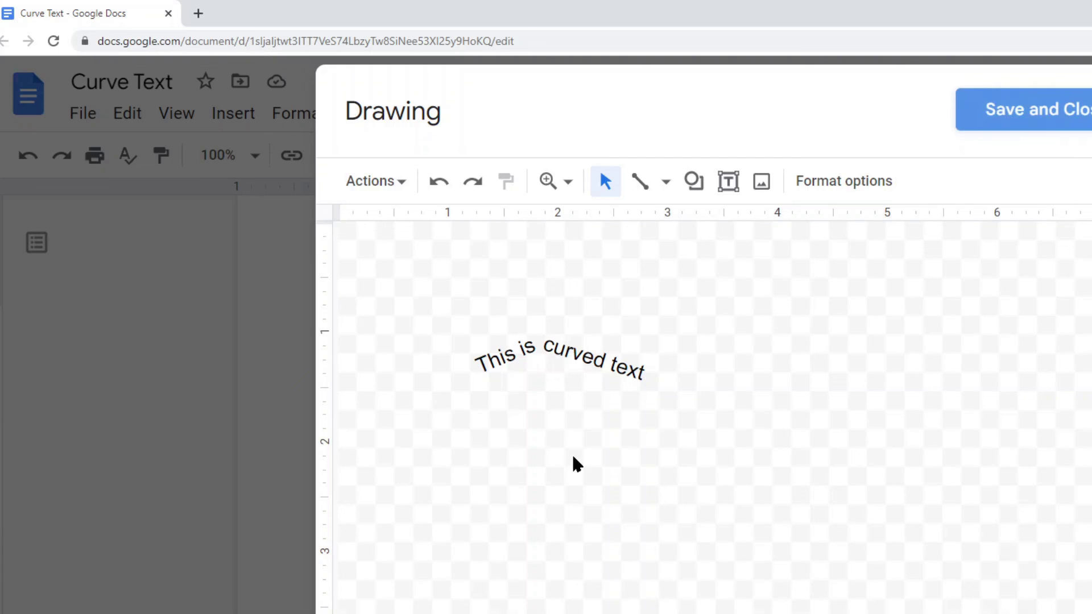
{"action": "left_click", "coordinate": [540, 537]}
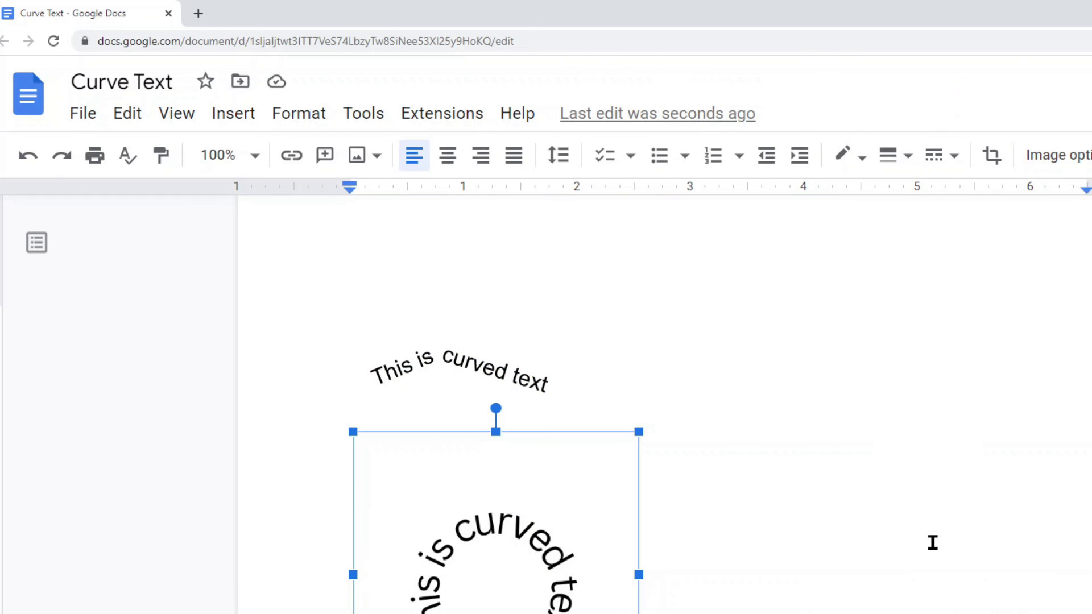